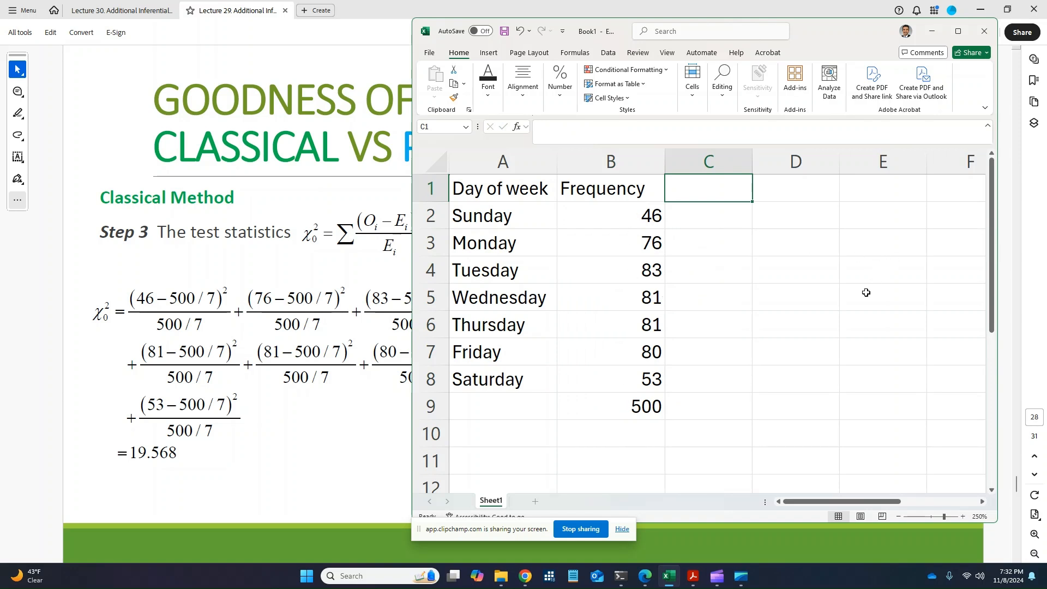
Add an Expected heading in C1 and enter =500/7 in C2 for Sunday
type("Exp")
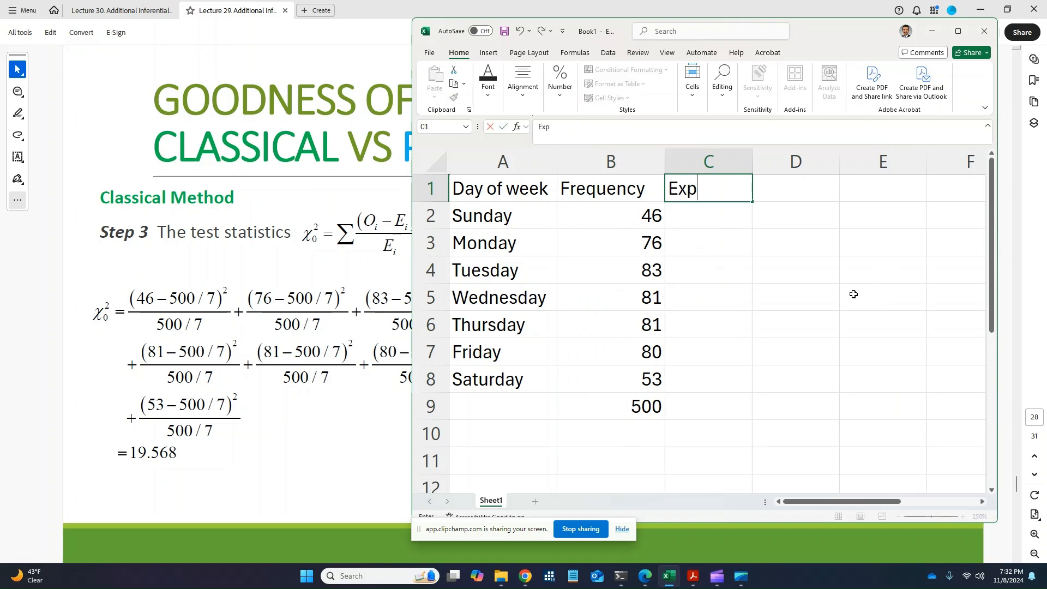
type("ected")
key("Return")
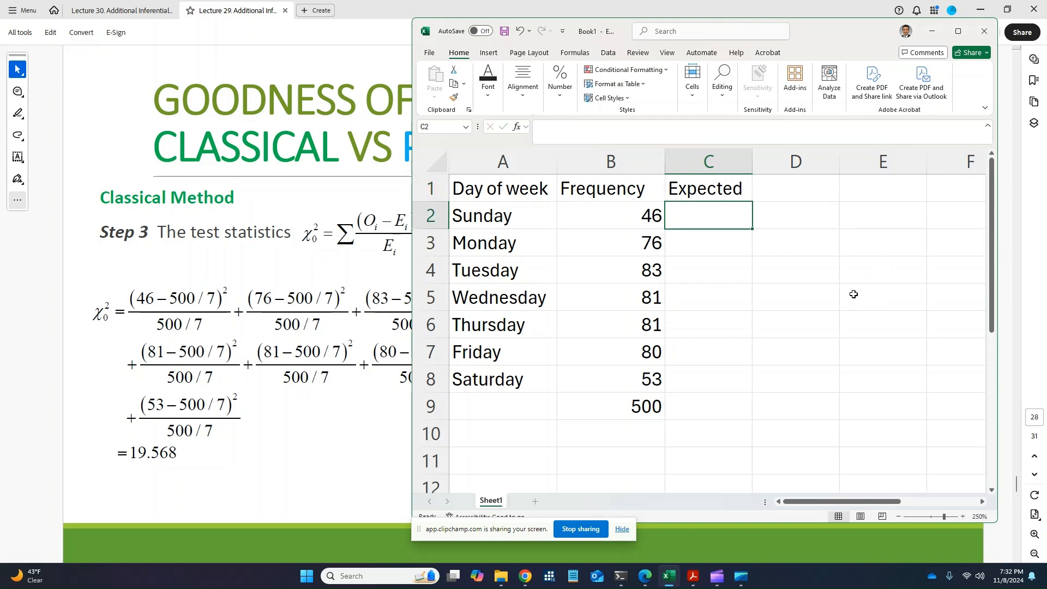
type("500")
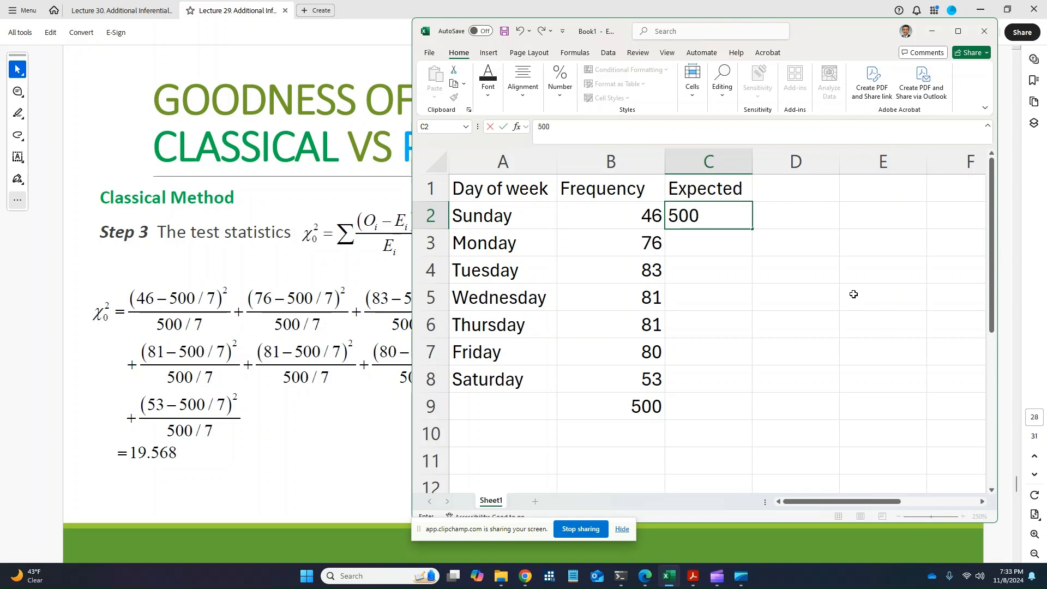
key("BackSpace")
key("BackSpace")
key("BackSpace")
type("=500/")
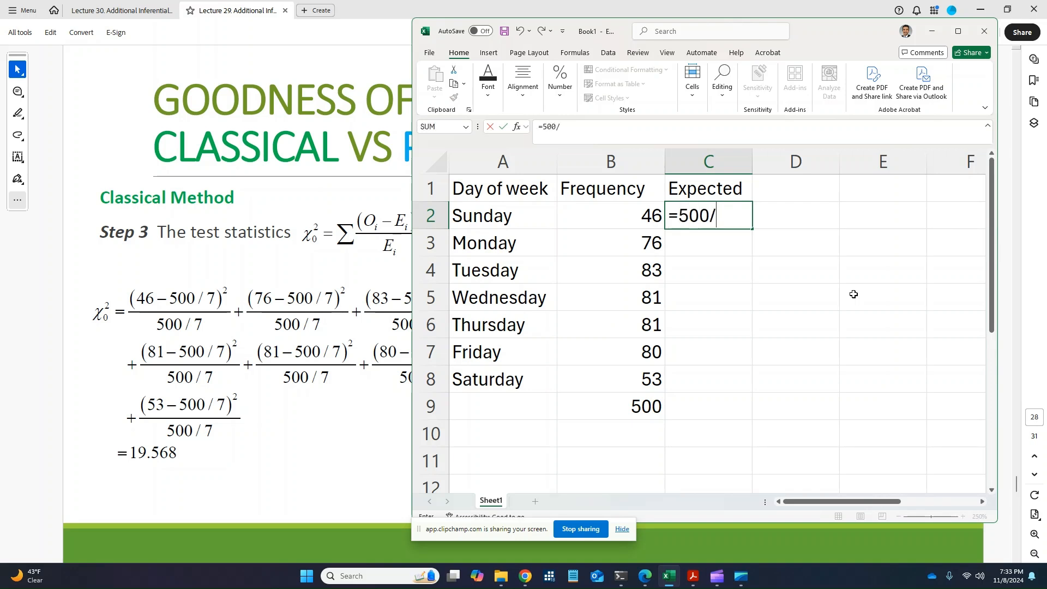
type("7")
key("Return")
Fill the 500/7 value down through Saturday in C8, showing 71.4286 each
key("Up")
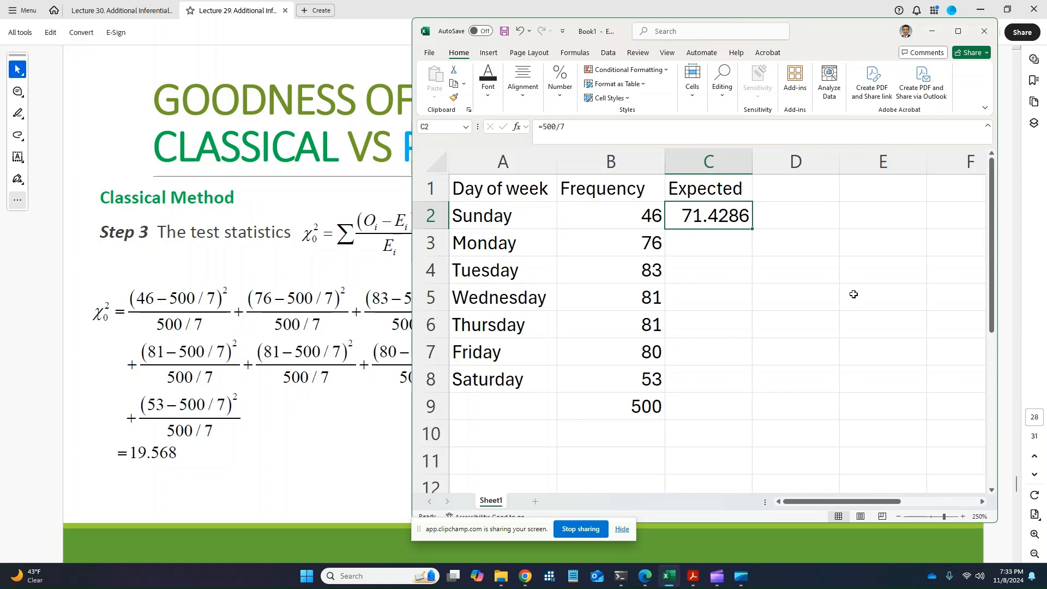
left_click_drag(753, 229, 752, 385)
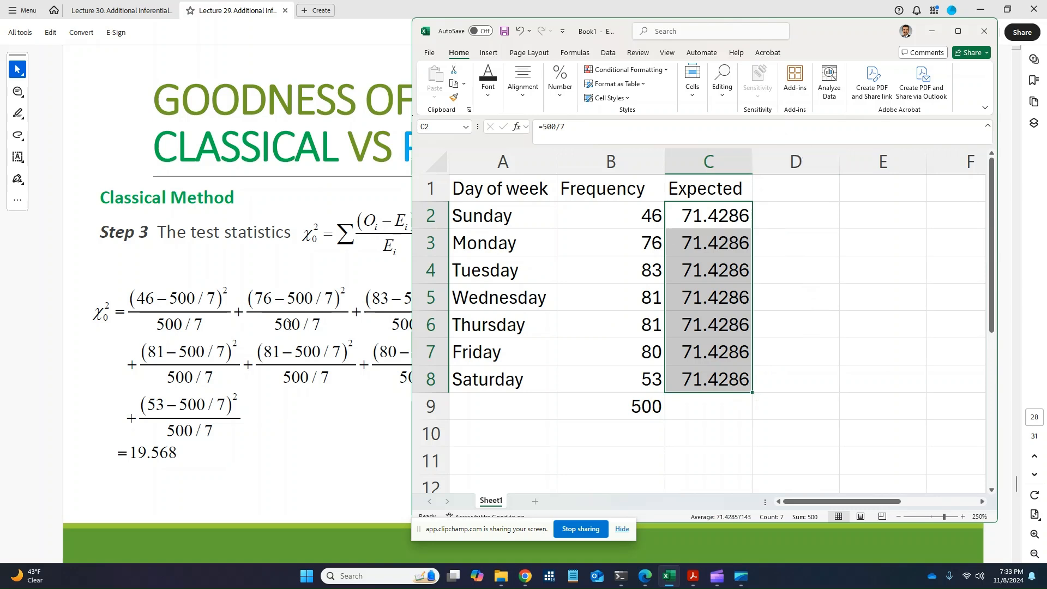
left_click(645, 215)
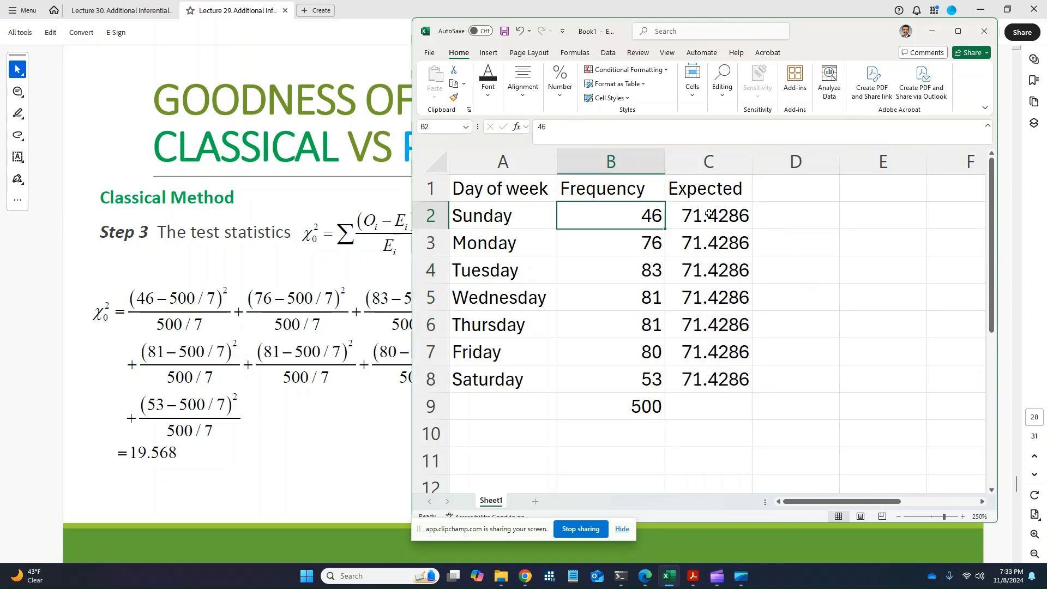
left_click(709, 213)
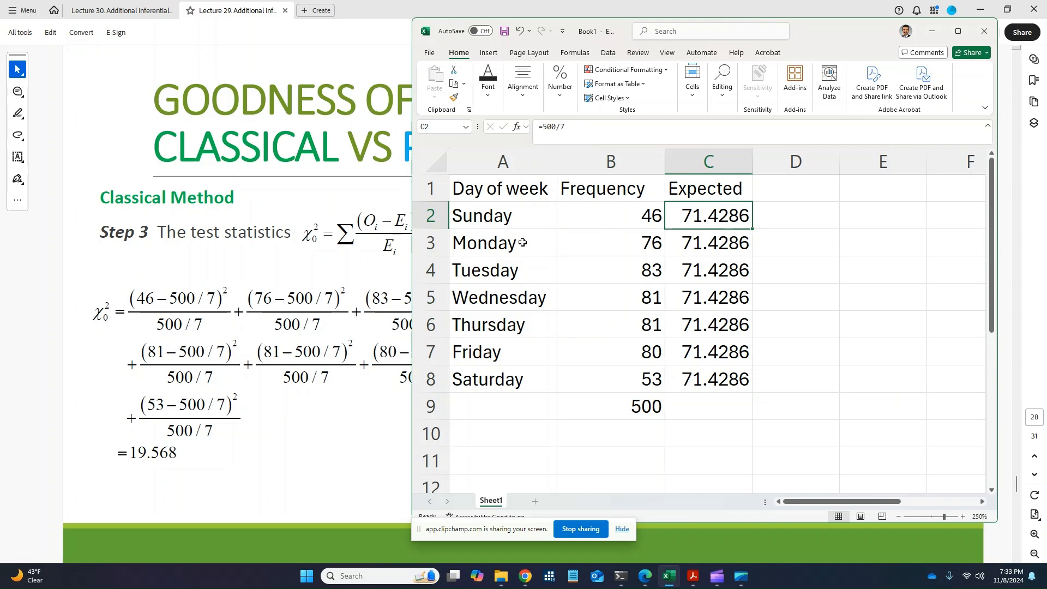
Enter Sunday's squared difference =(B2-C2)^2 in cell D2
left_click(796, 214)
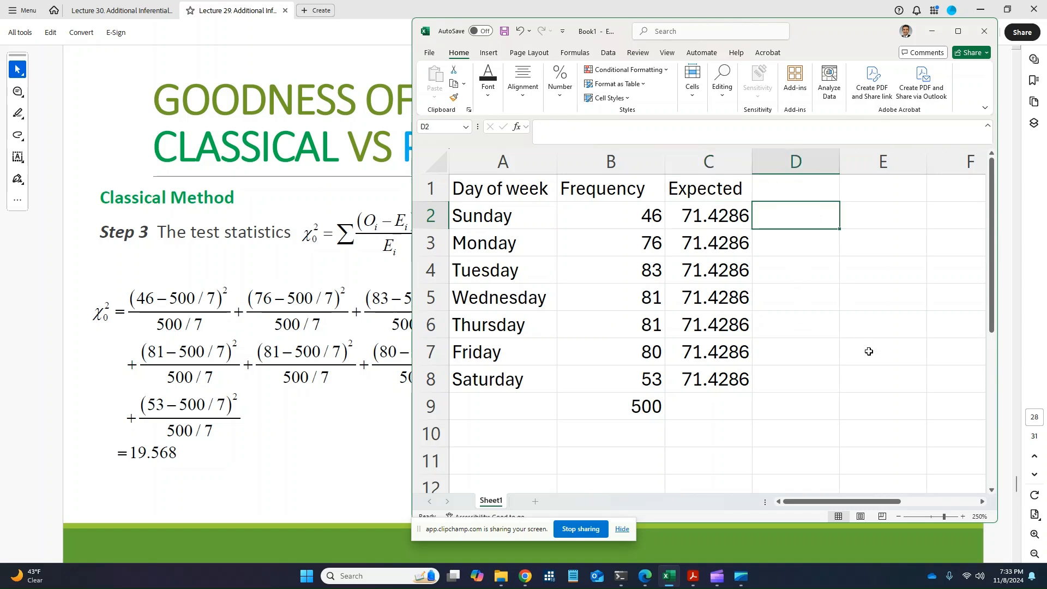
type("=")
key("Left")
key("Left")
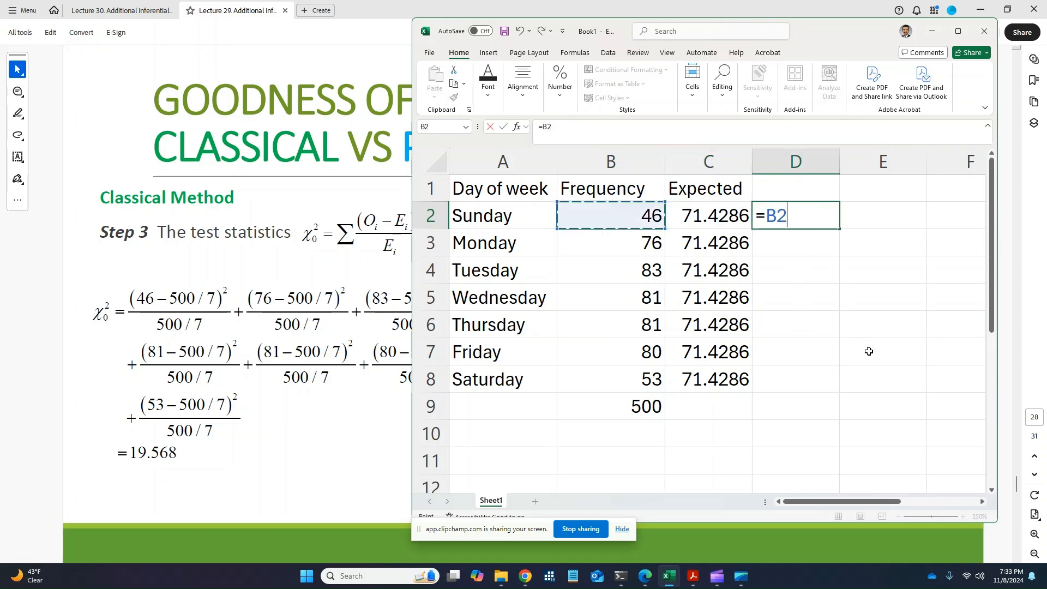
type("-")
key("Left")
key("Left")
key("Right")
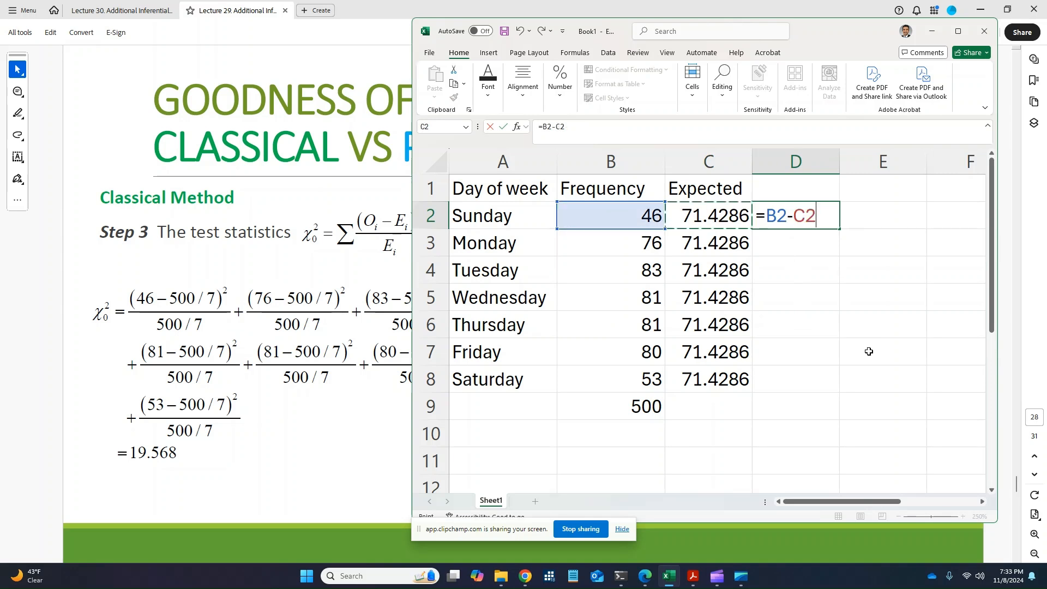
left_click(548, 132)
type("(")
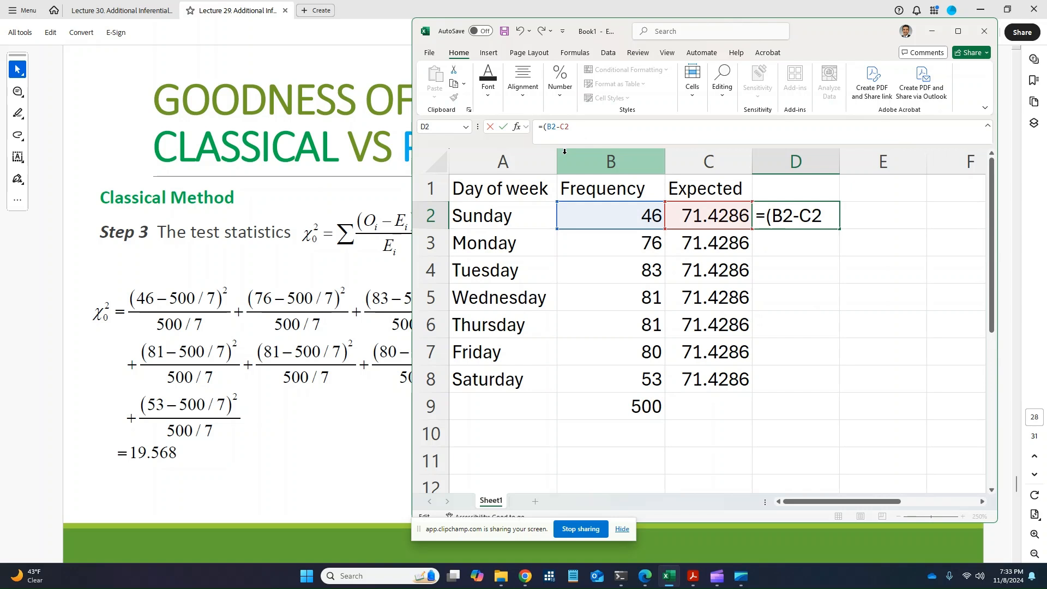
type(")^2")
key("Return")
key("Up")
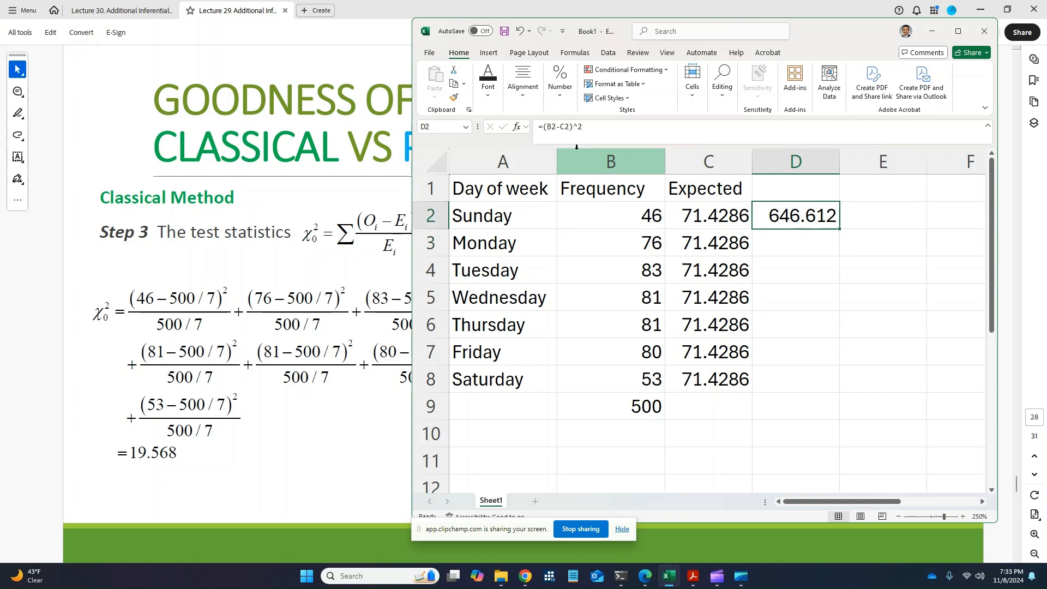
Divide D2 by the expected value, making it =((B2-C2)^2)/C2, or 9.05257
left_click(541, 126)
type("(")
key("End")
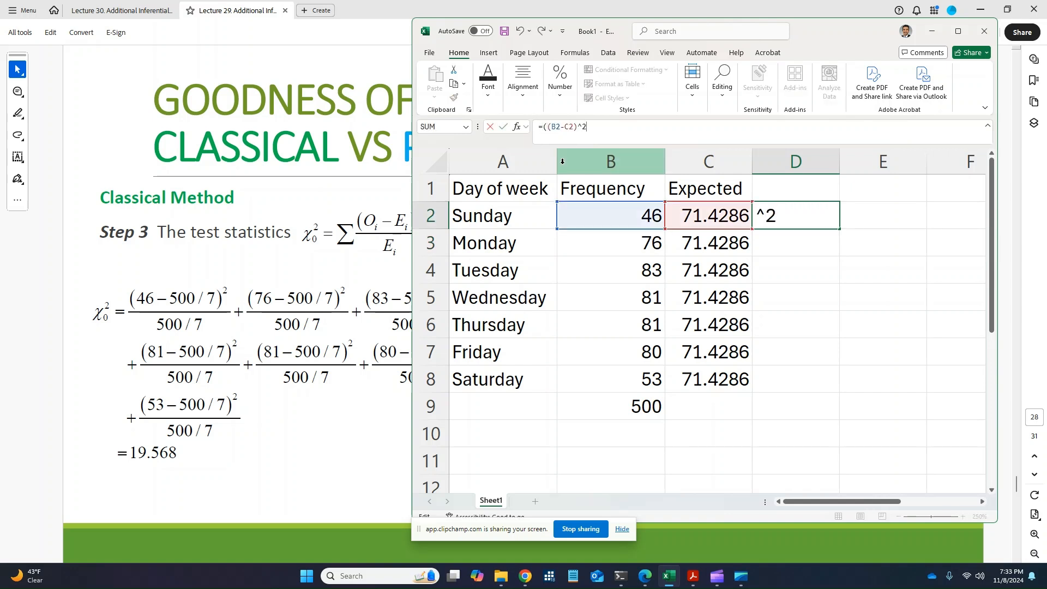
type(")/")
left_click(714, 214)
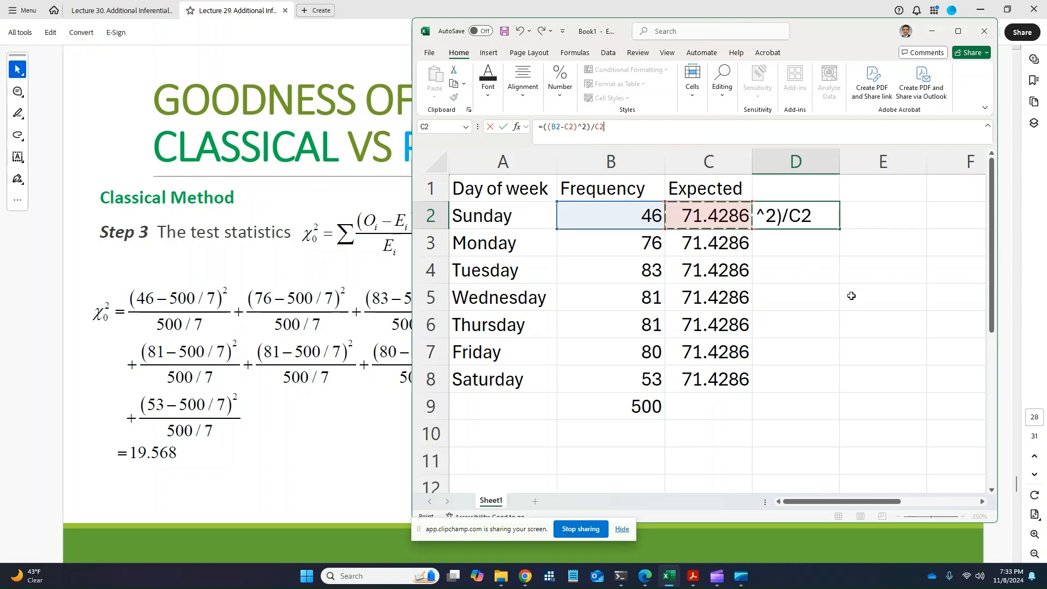
key("Return")
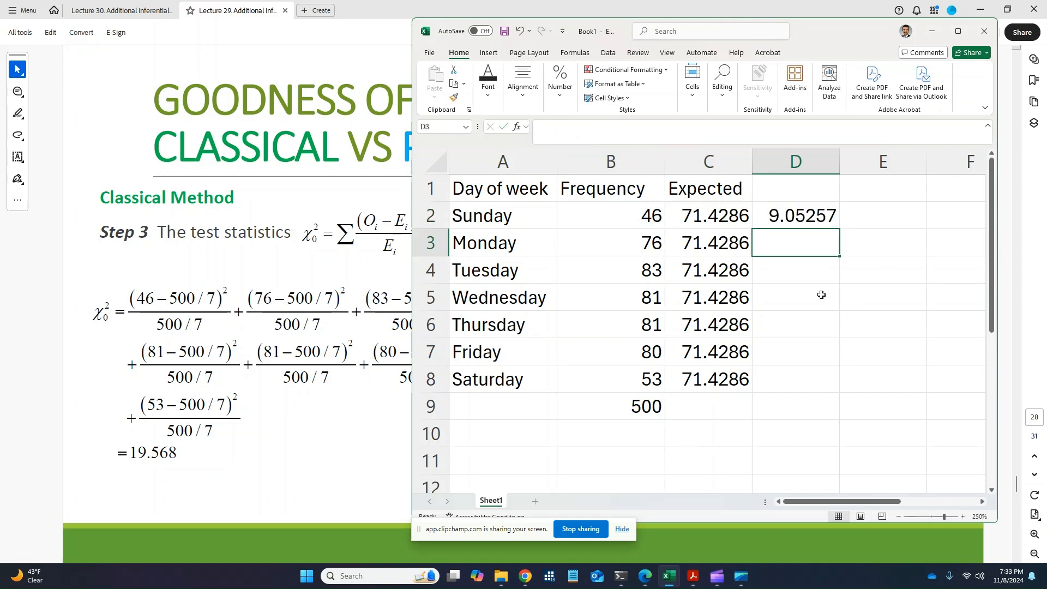
Copy the D2 formula down through Saturday, ending at 4.75457 in D8
left_click(823, 219)
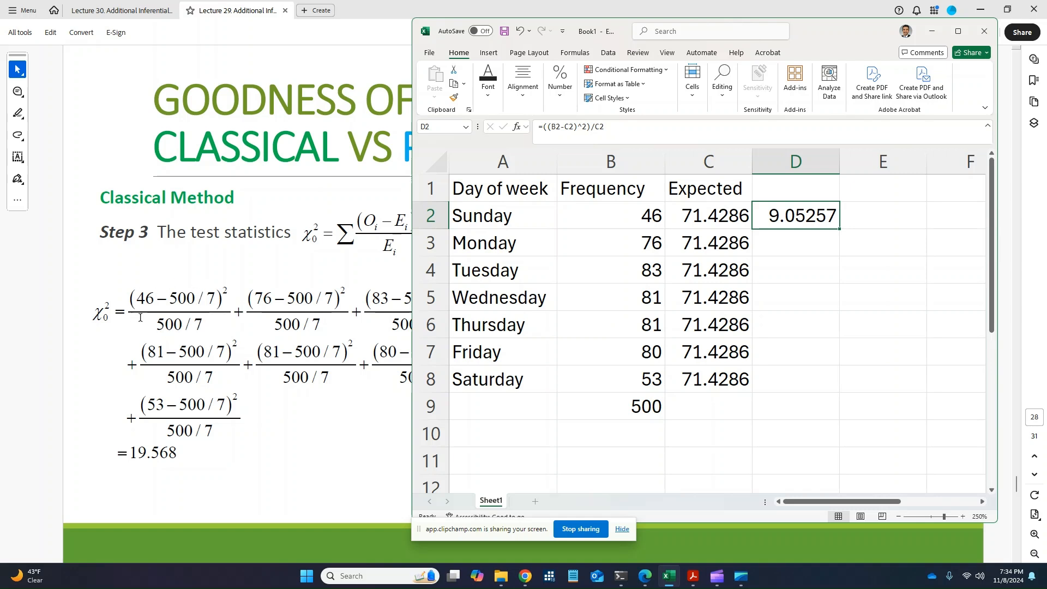
double_click(840, 229)
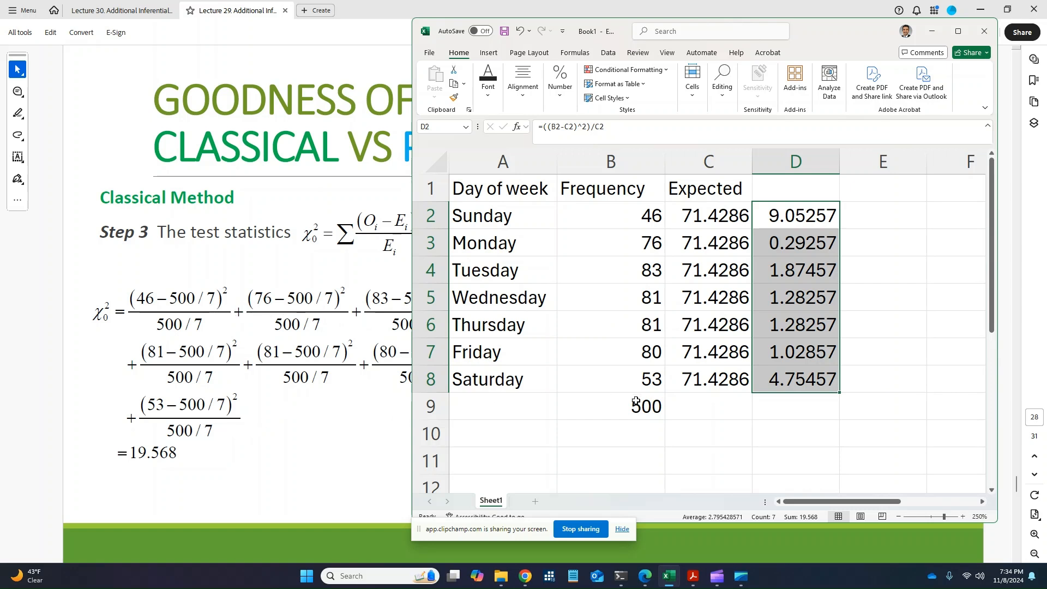
left_click(800, 406)
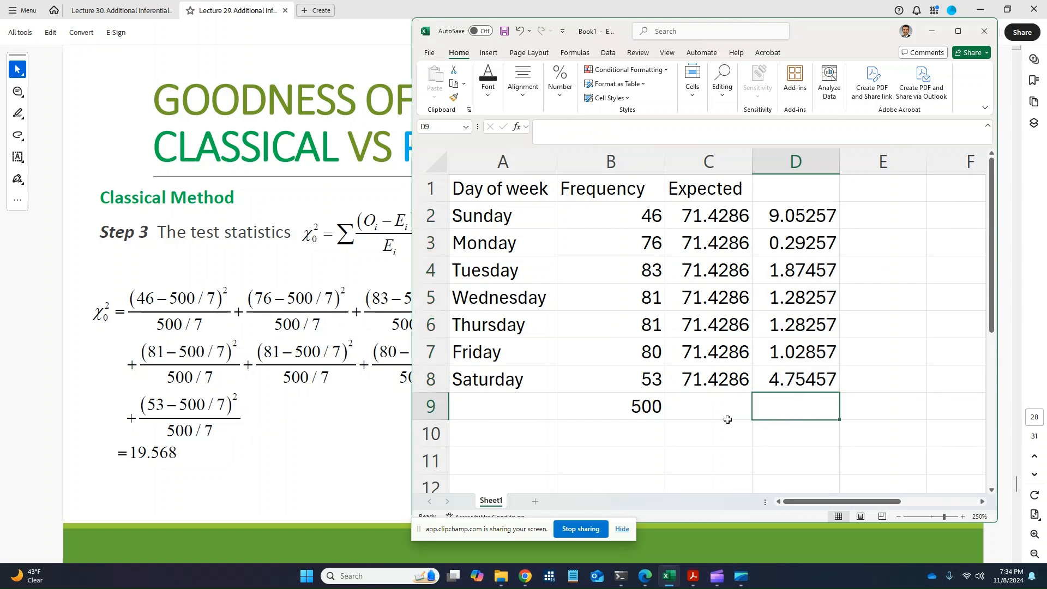
Total the chi-square terms in D9 with =SUM(D2:D8), giving 19.568
type("=SUM")
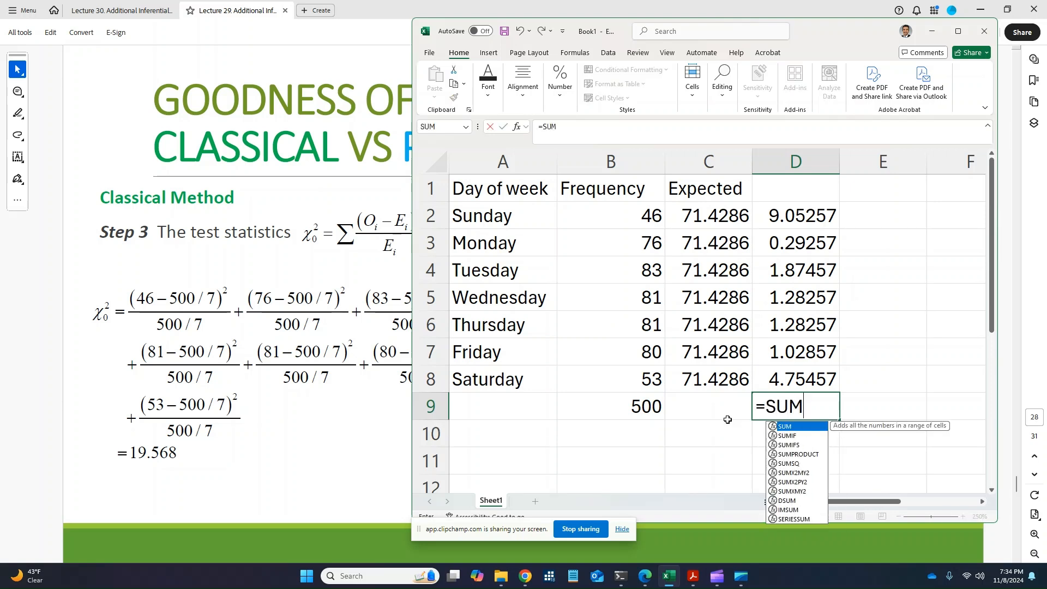
type("(")
key("Up")
key("shift+Up")
key("shift+Up")
key("shift+Up")
key("shift+Up")
key("shift+Up")
key("shift+Up")
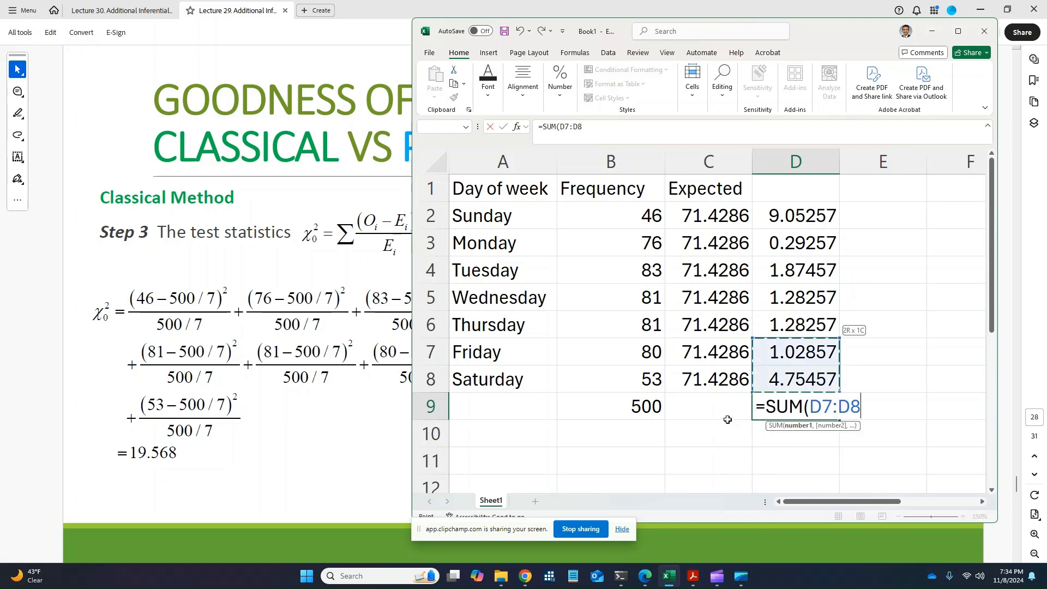
type(")")
key("Return")
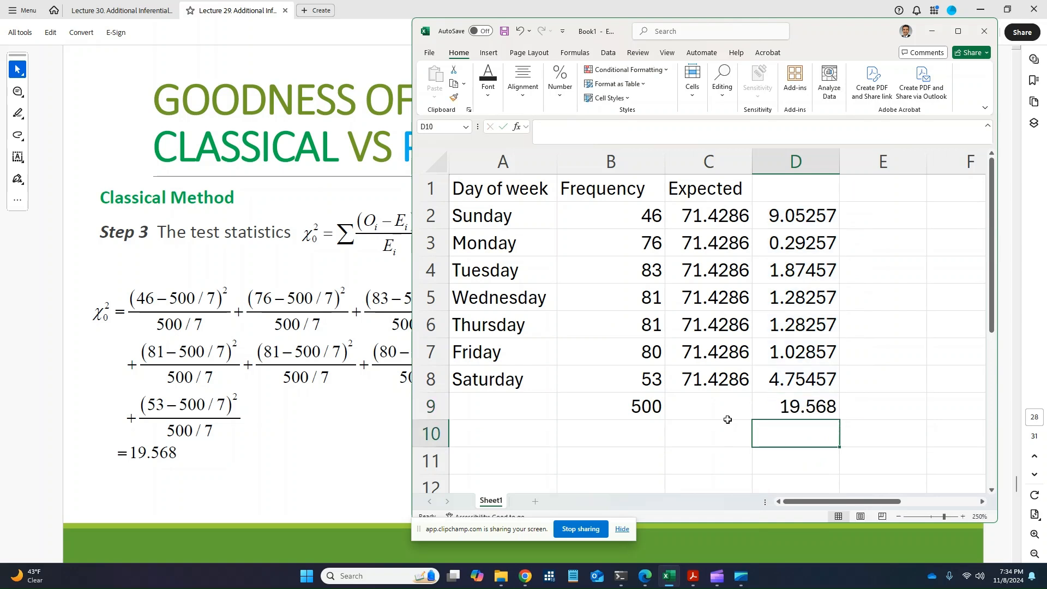
left_click(797, 405)
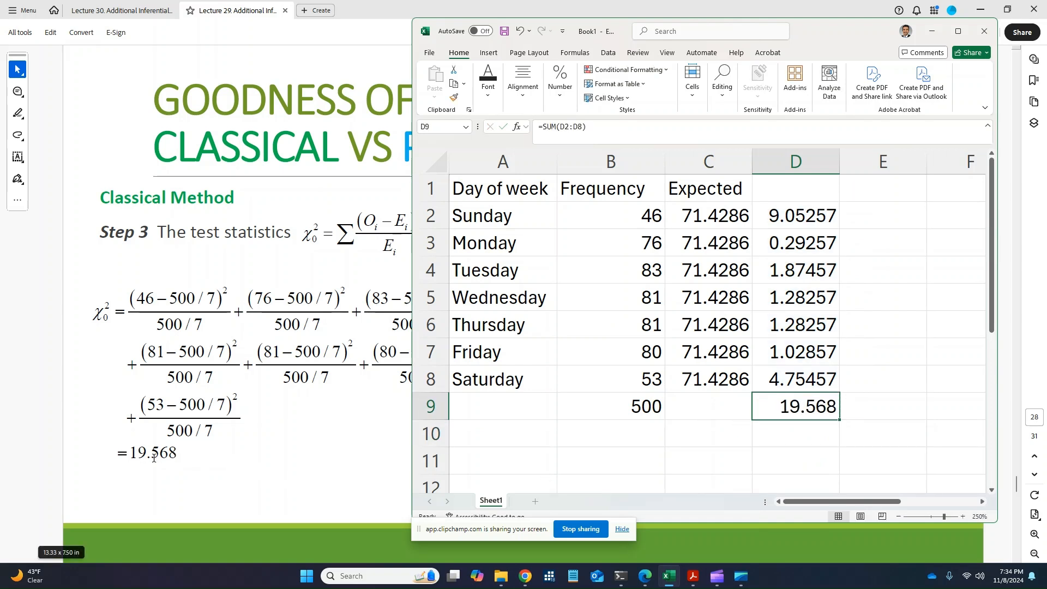
Total the Expected column in C9 with =SUM(C2:C8), giving 500
left_click(730, 409)
type("=")
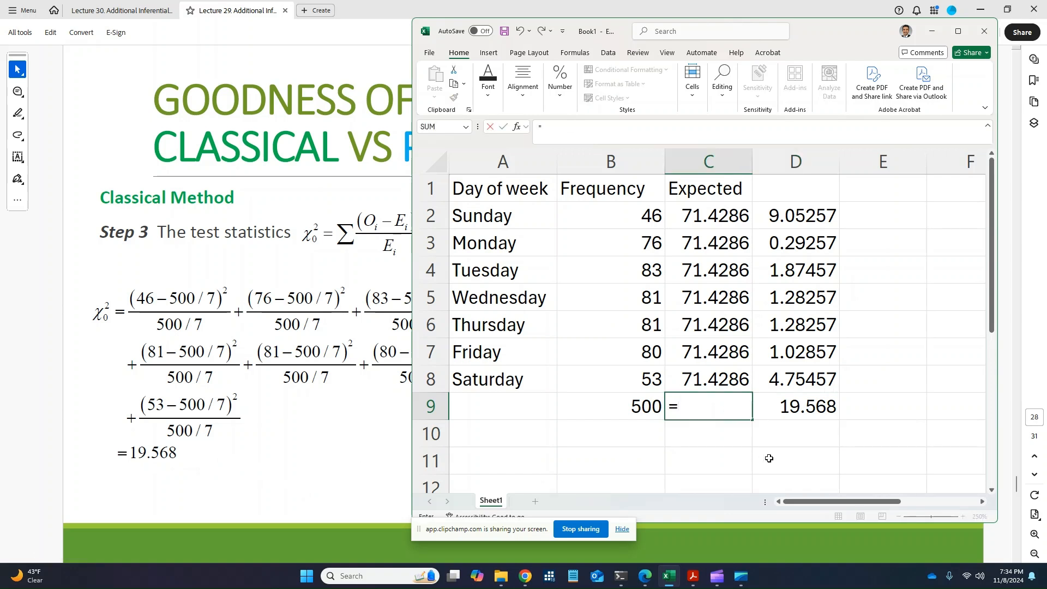
type("SUM(")
key("Up")
key("shift+Up")
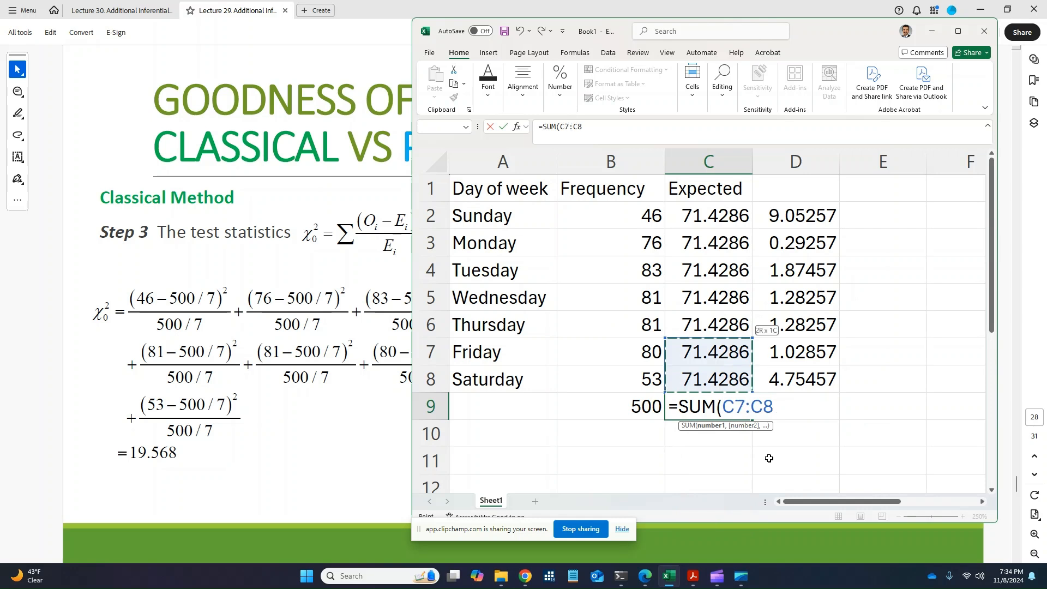
key("shift+Up")
key("shift+Up")
key("shift+Up")
key("shift+Up")
key("shift+Up")
type(")")
key("Return")
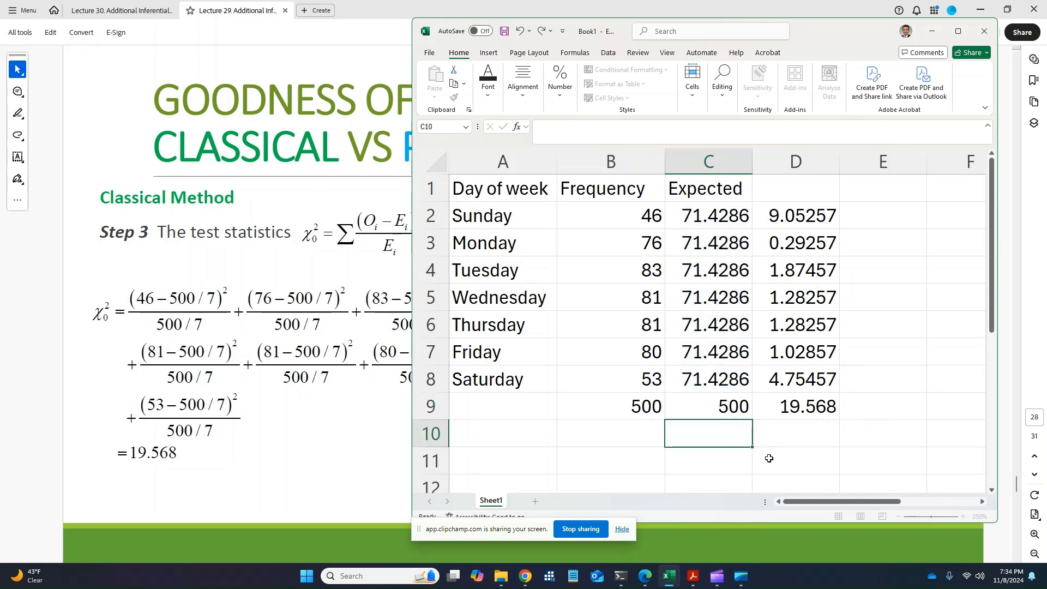
left_click(706, 402)
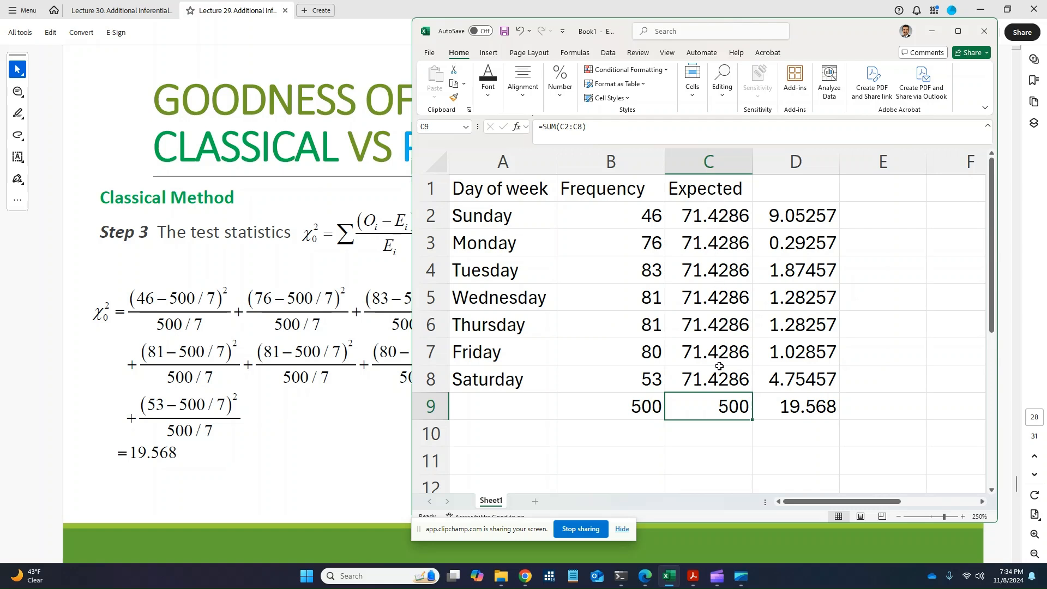
left_click(826, 403)
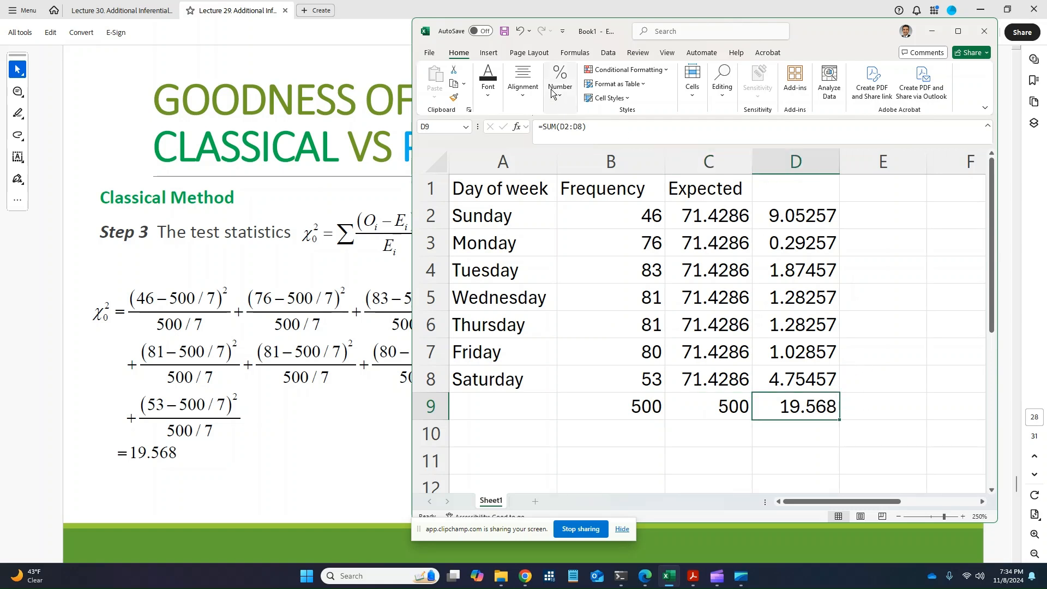
Give cell D9's 19.568 chi-square total a yellow fill color
left_click(488, 82)
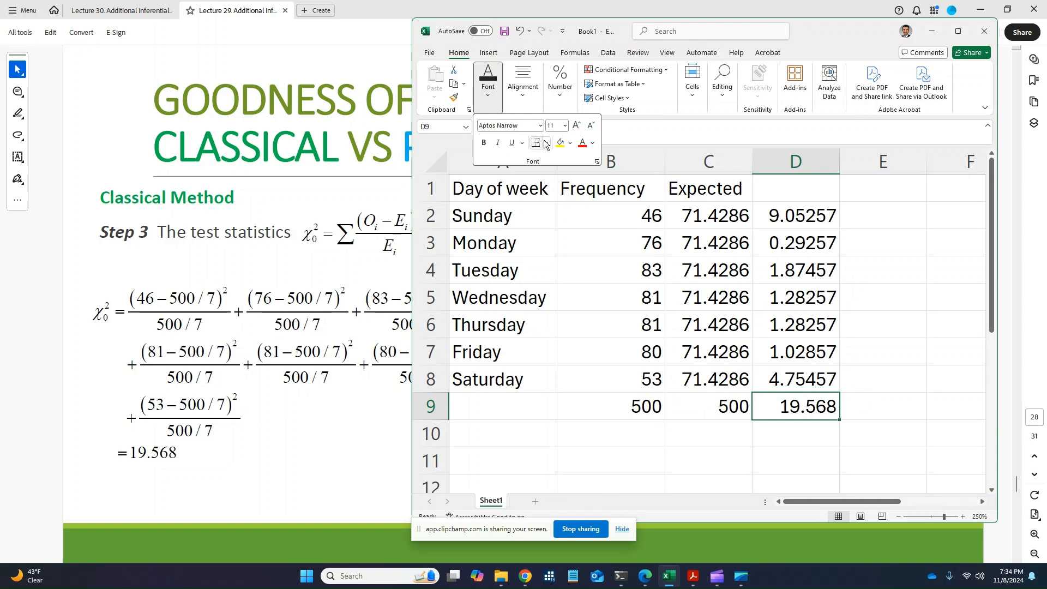
left_click(560, 143)
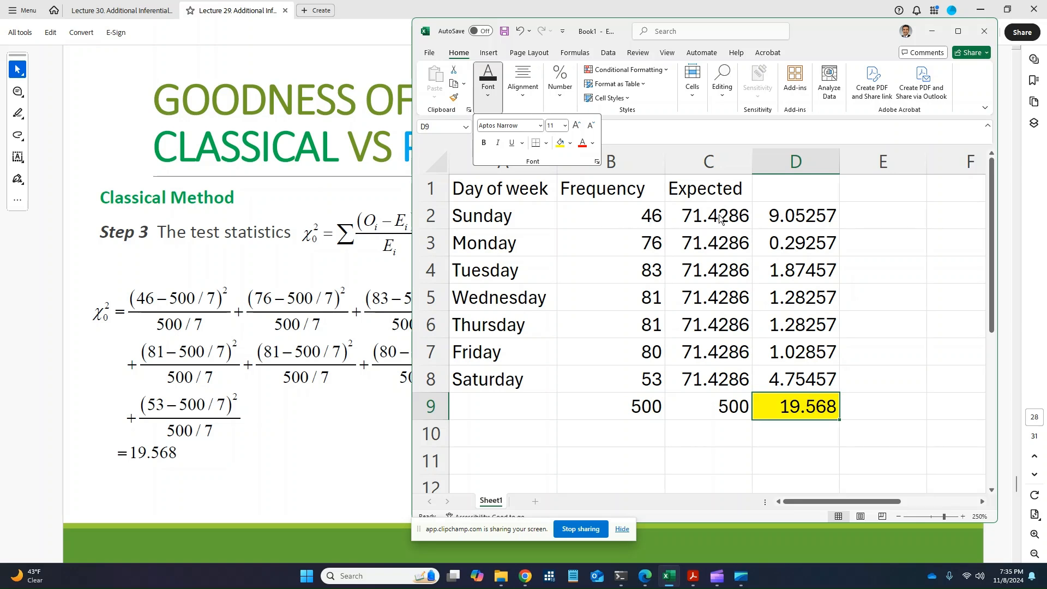
left_click(910, 349)
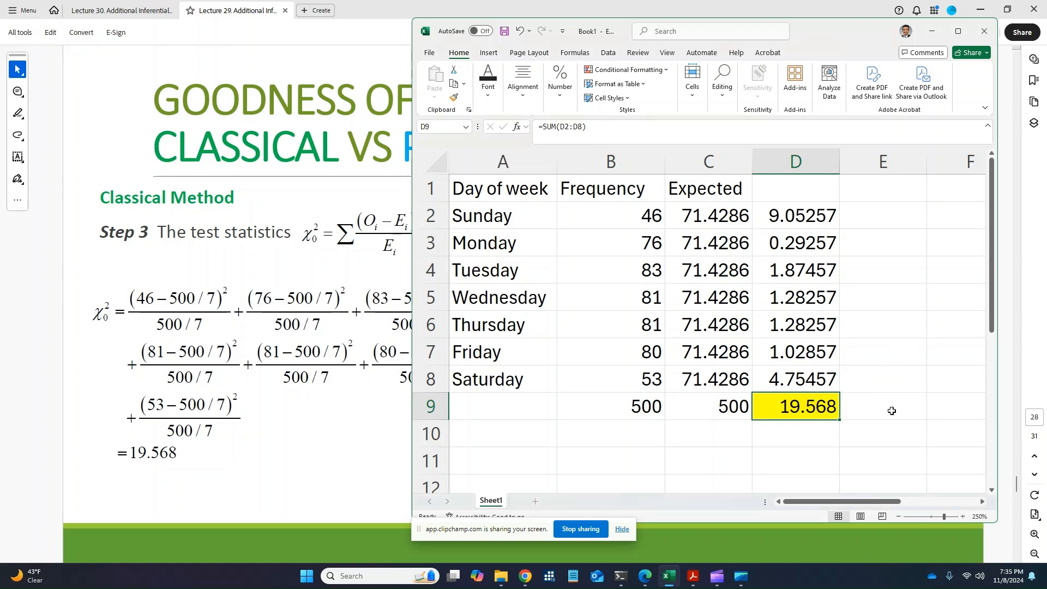
View the chi-square slide in Acrobat and shift the Excel window right beside it
left_click(348, 388)
scroll(347, 388, "down", 1)
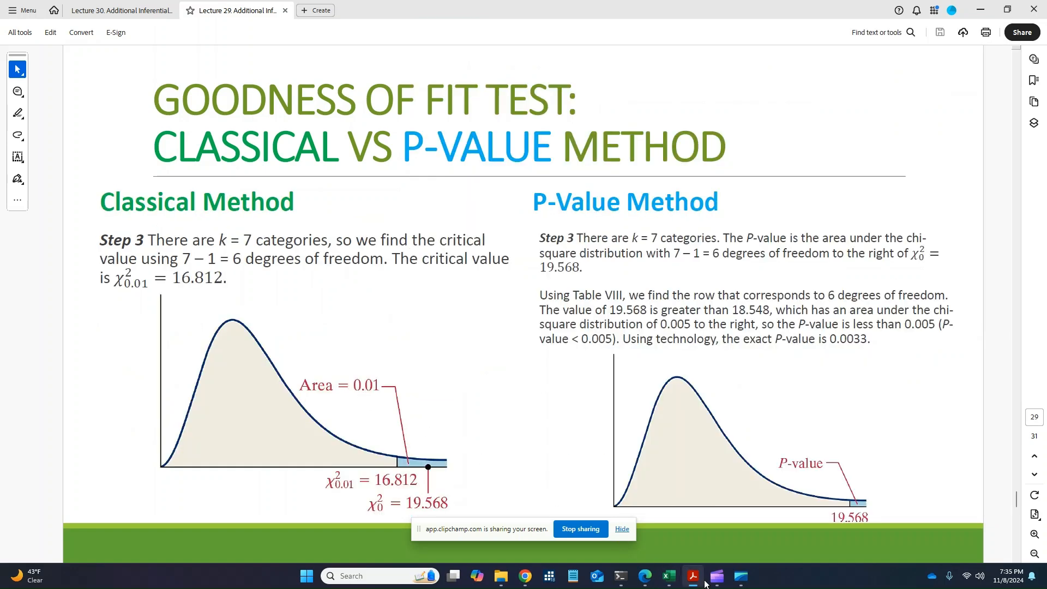
left_click(668, 575)
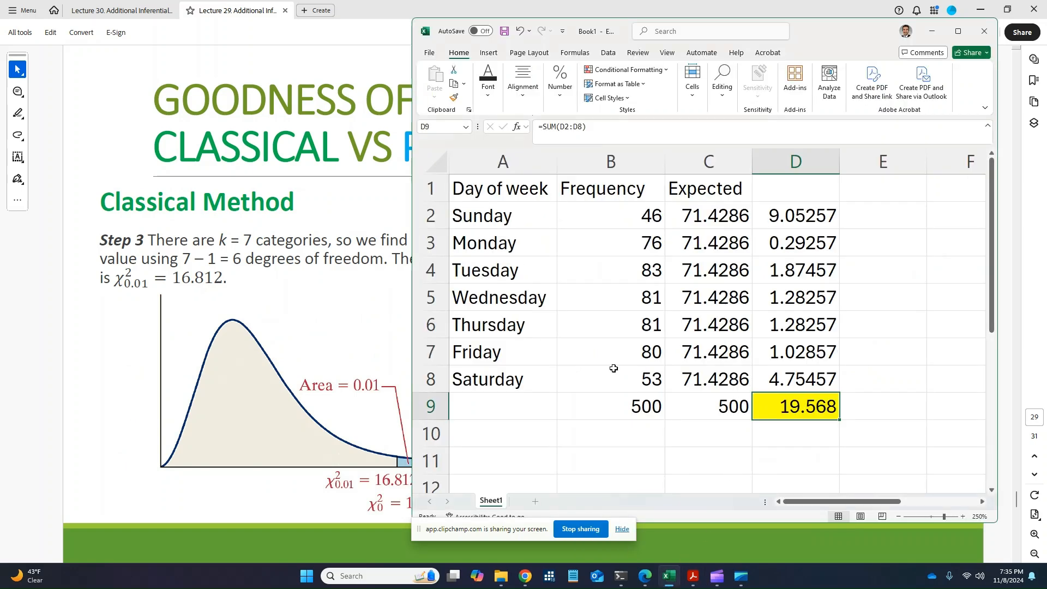
left_click_drag(809, 35, 856, 34)
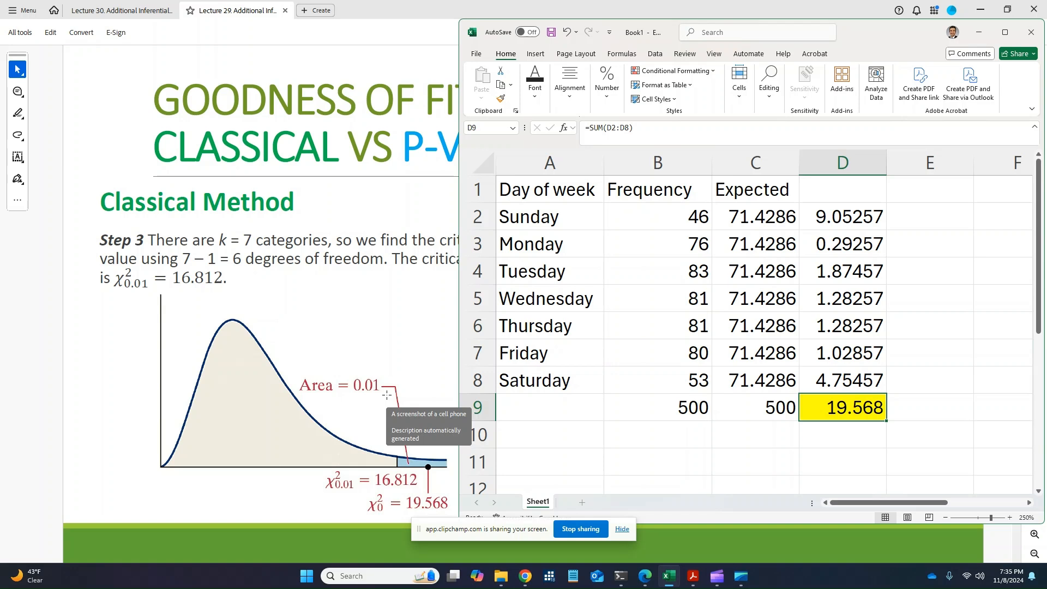
Check Table VIII's 6-degrees-of-freedom critical value of 16.812, then return to Excel
scroll(392, 359, "down", 1)
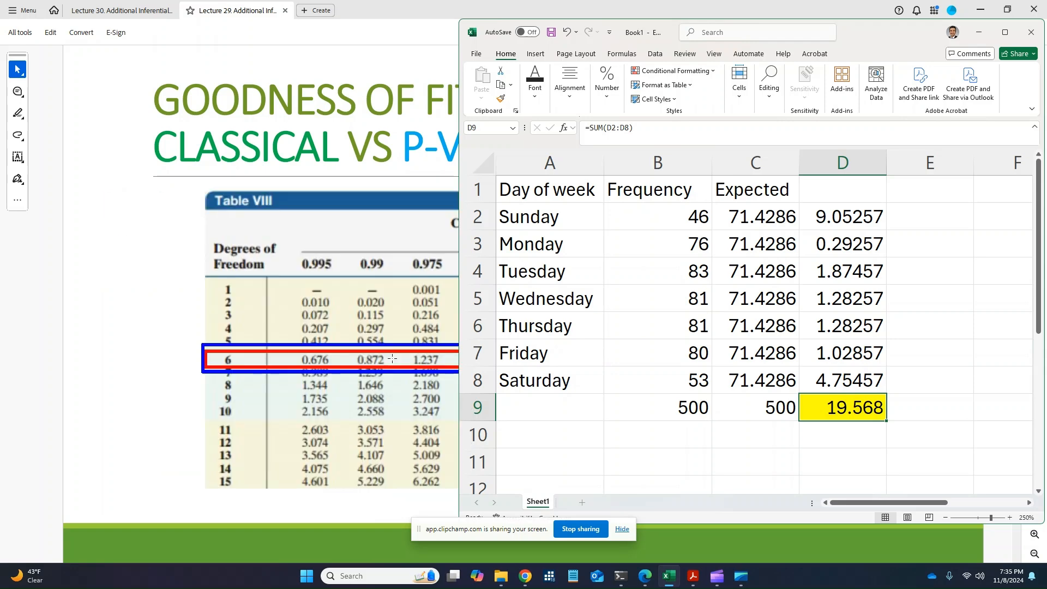
left_click(389, 358)
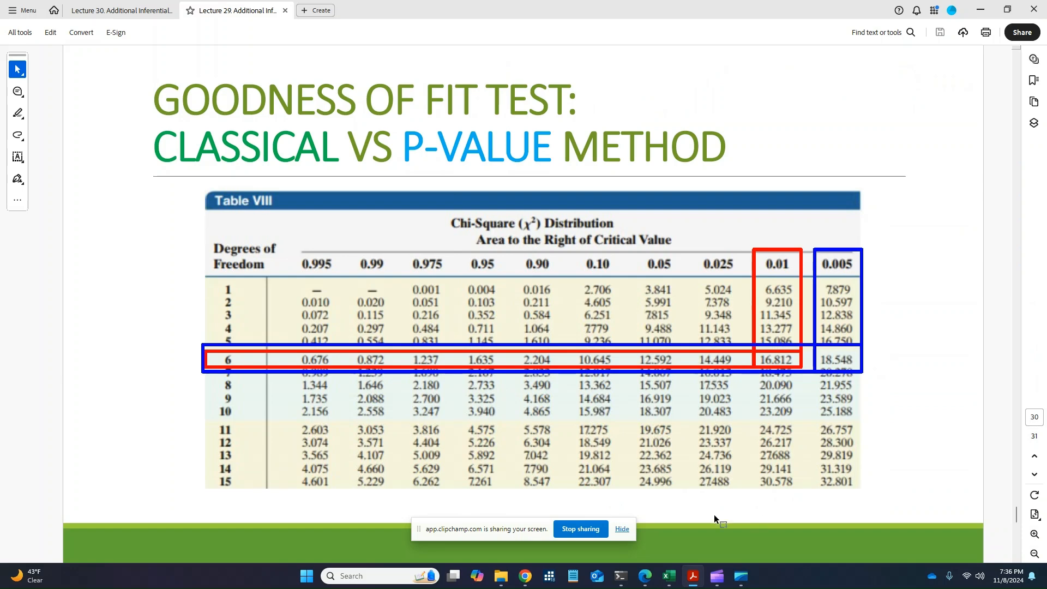
mouse_move(669, 575)
scroll(590, 398, "down", 1)
left_click(668, 575)
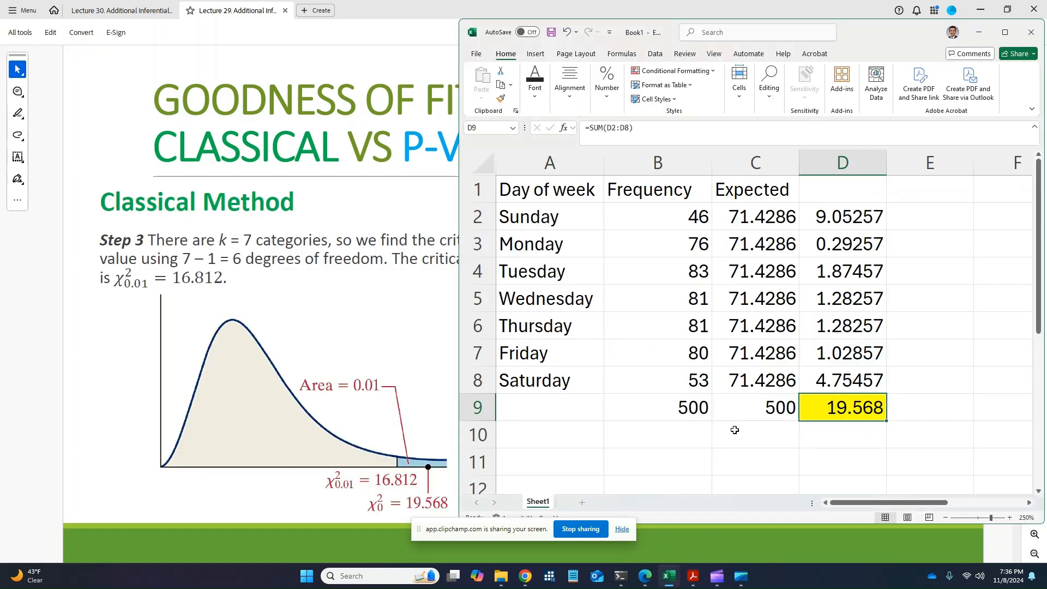
Enter the label alpha=0.01 in cell A11
left_click(656, 452)
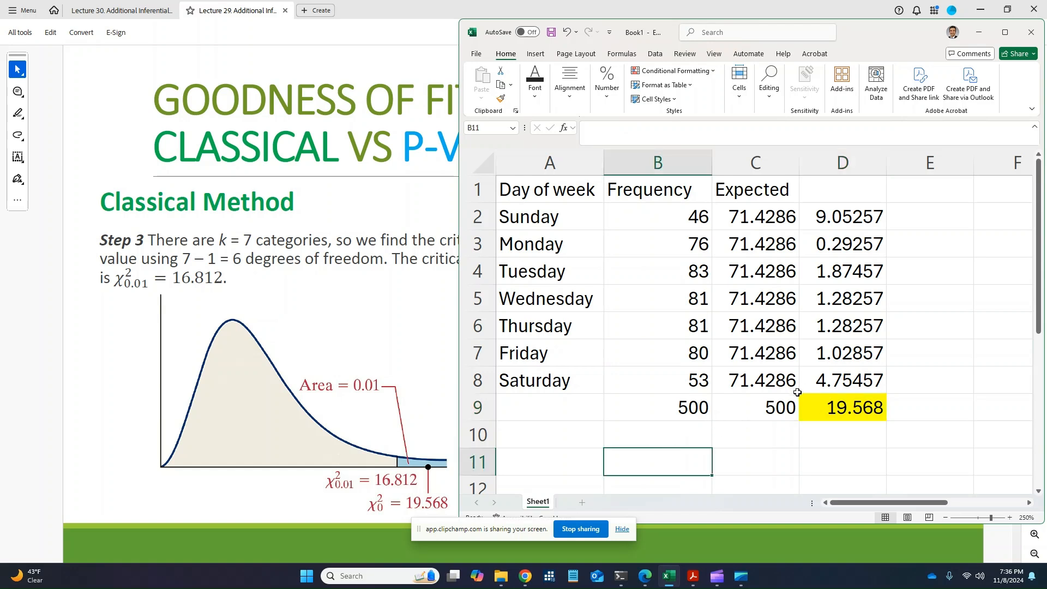
key("Up")
key("Up")
key("Up")
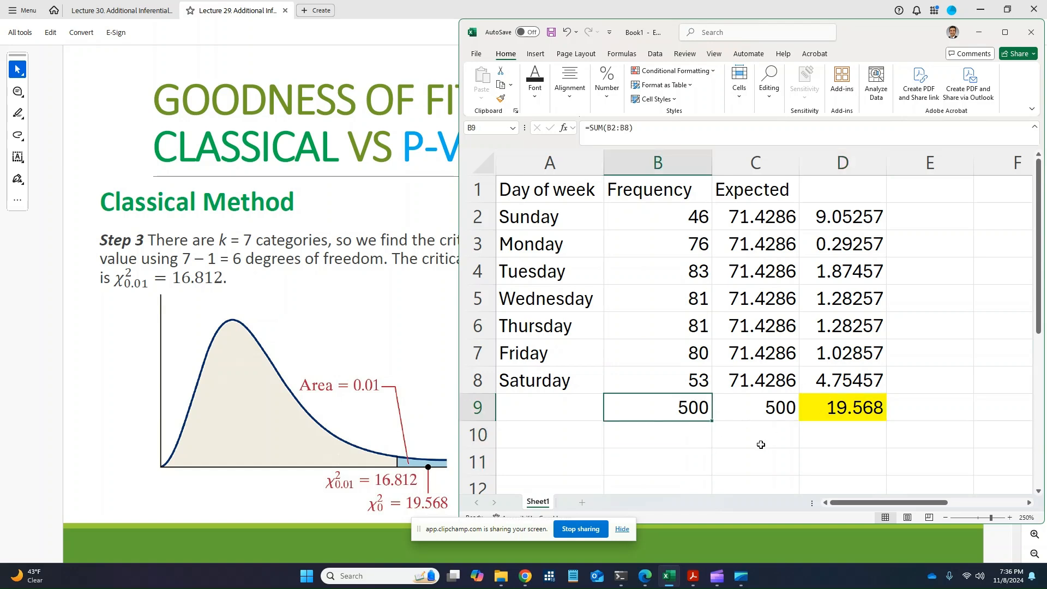
key("Right")
key("Down")
key("Down")
key("Left")
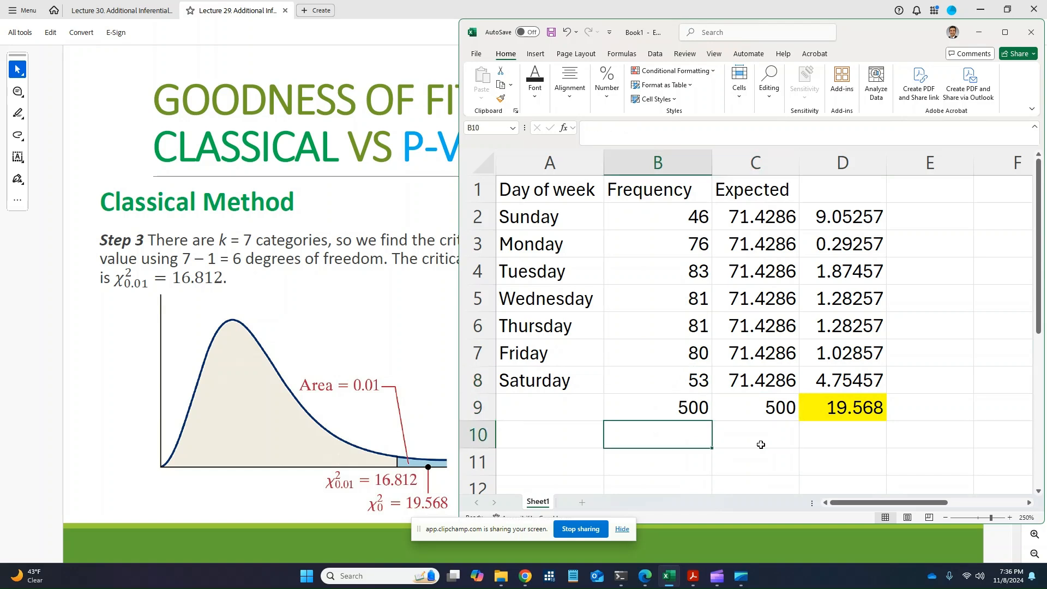
key("Down")
key("Left")
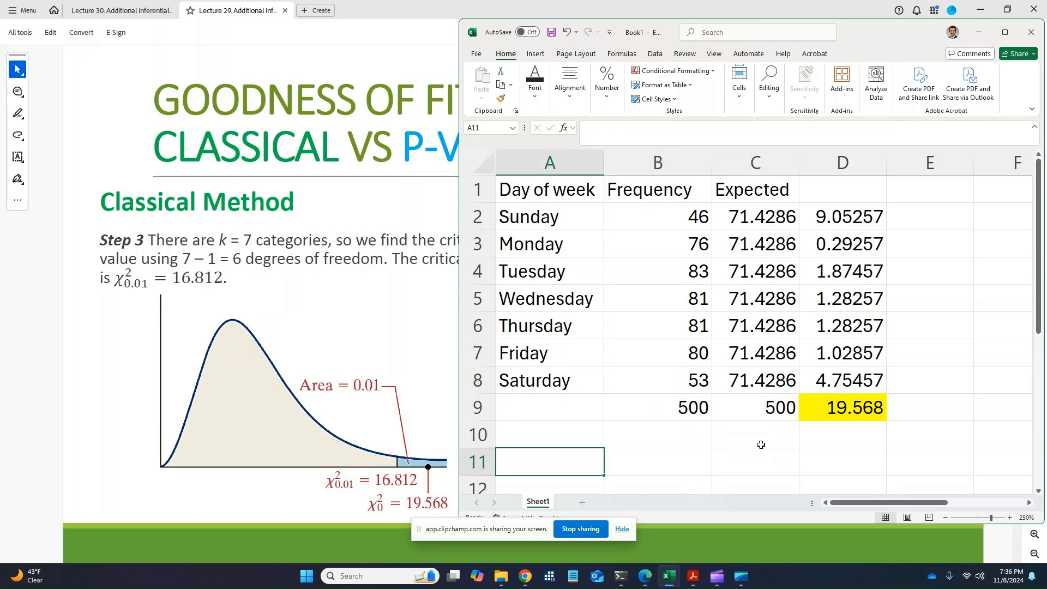
type("alpha=0.01")
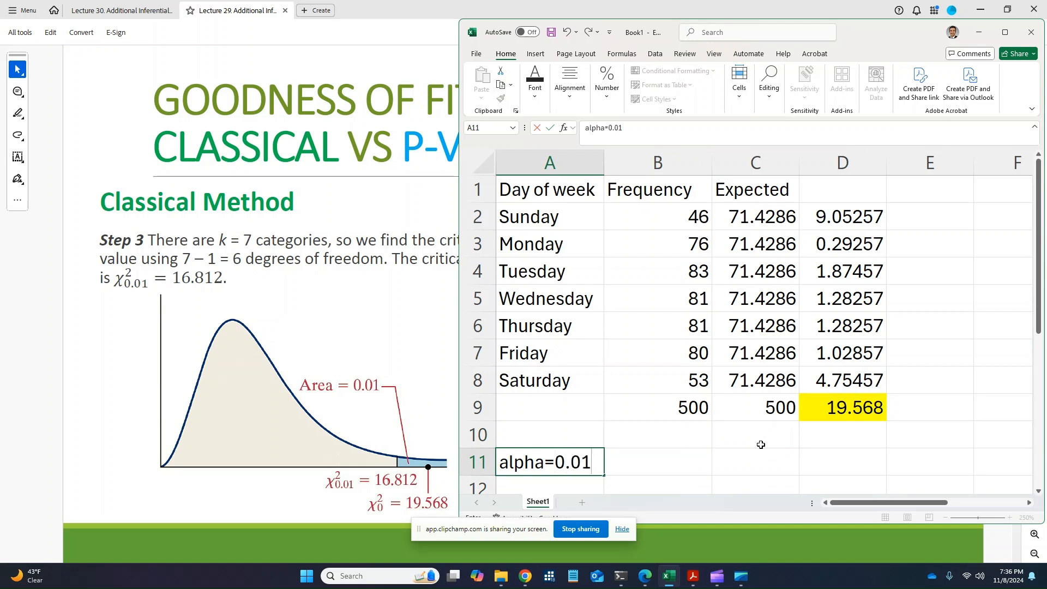
key("Tab")
Enter df=7-1 in cell B11, correcting the mistyped 6
type("df")
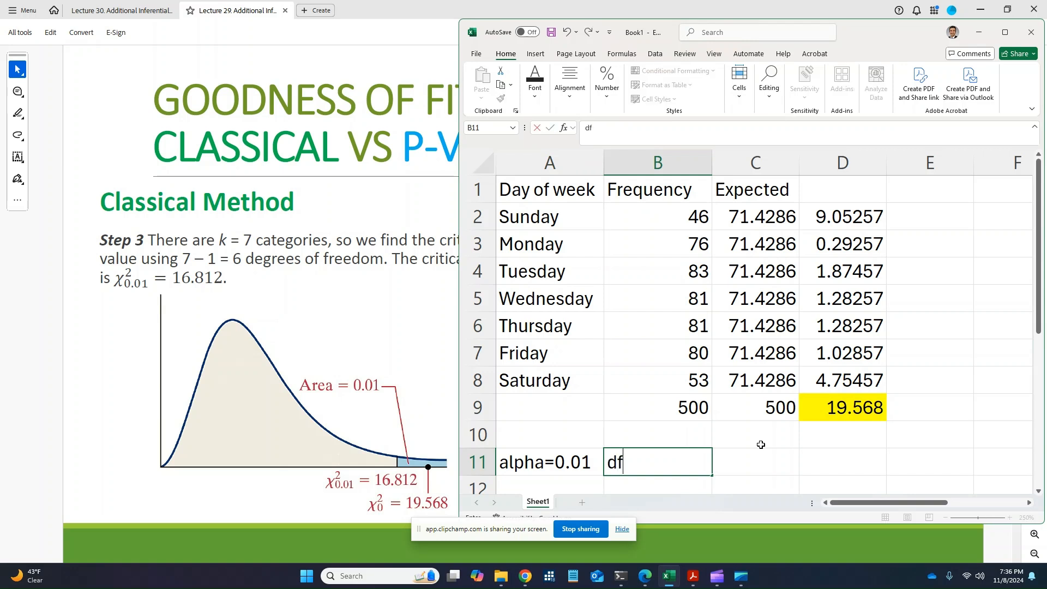
type("=7-6")
key("BackSpace")
type("1")
left_click_drag(700, 209, 702, 380)
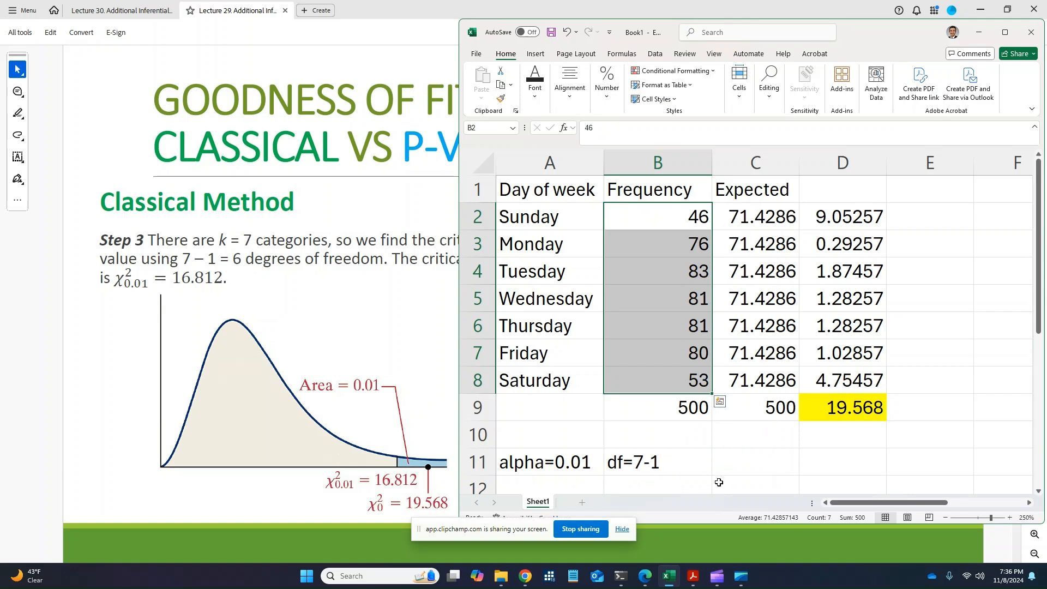
left_click(721, 461)
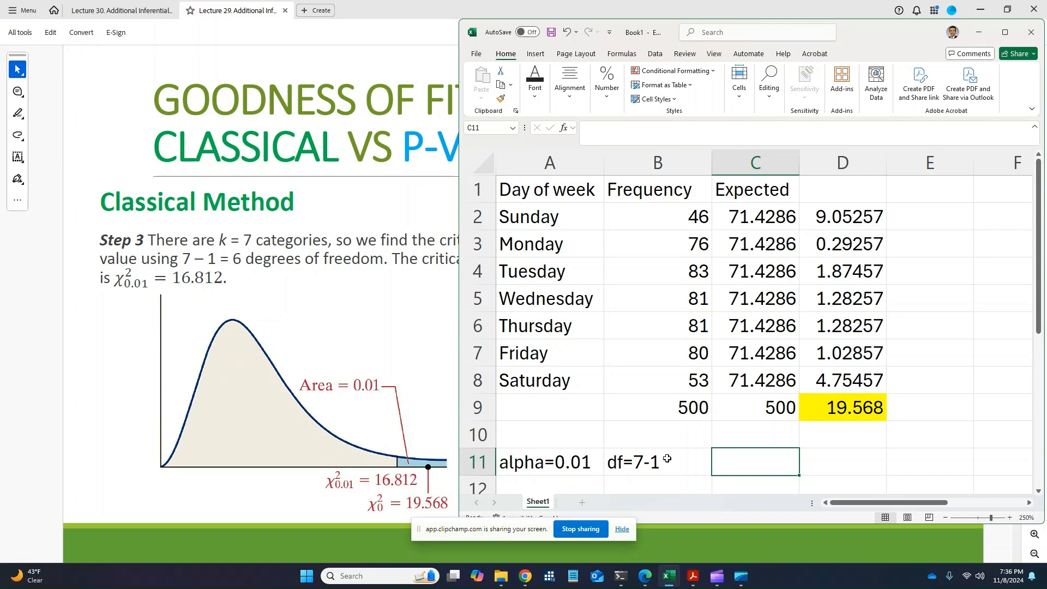
scroll(808, 430, "down", 1)
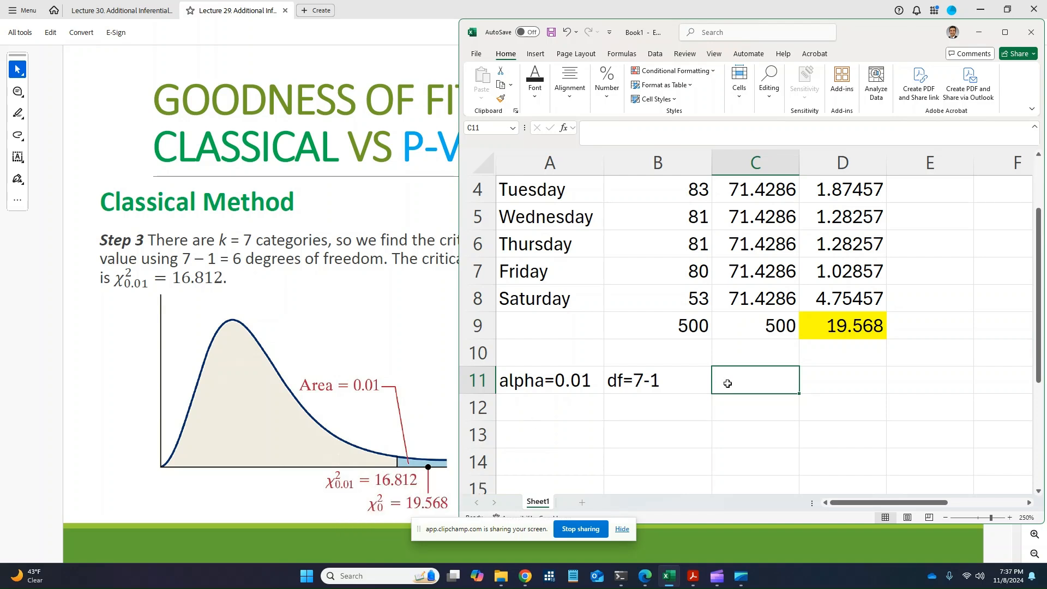
Enter 'Chi-squared calculated' in E9 next to the 19.568 total
key("Right")
key("Right")
key("Up")
key("Up")
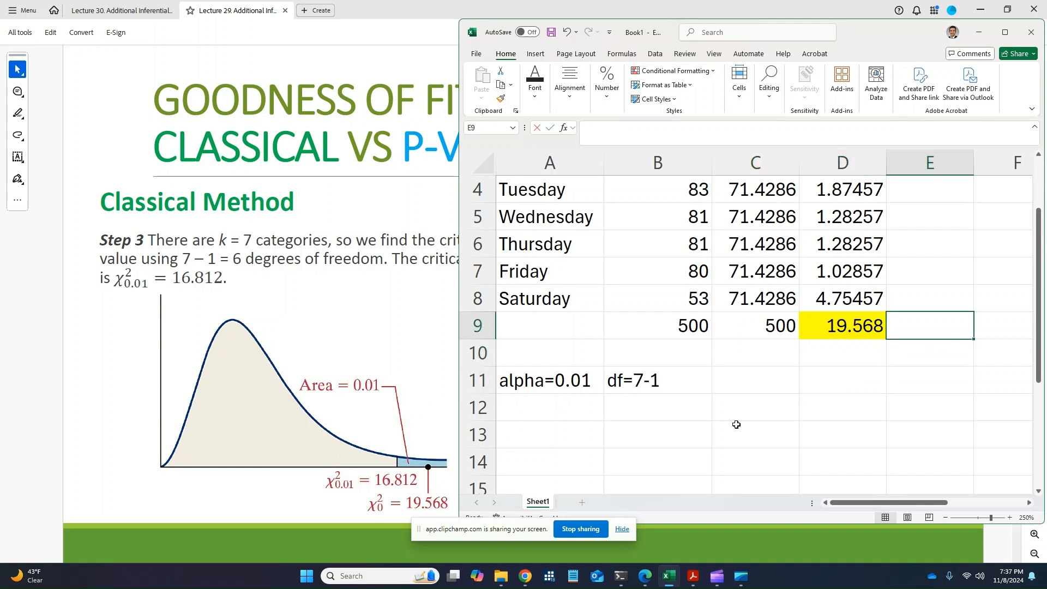
type("Chi-squ")
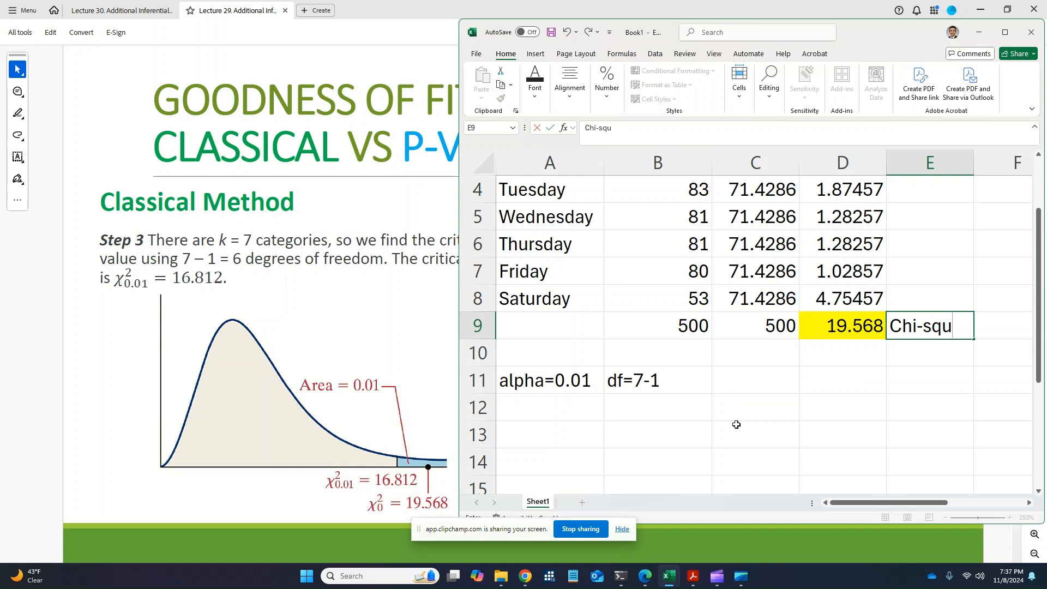
type("ared calculated")
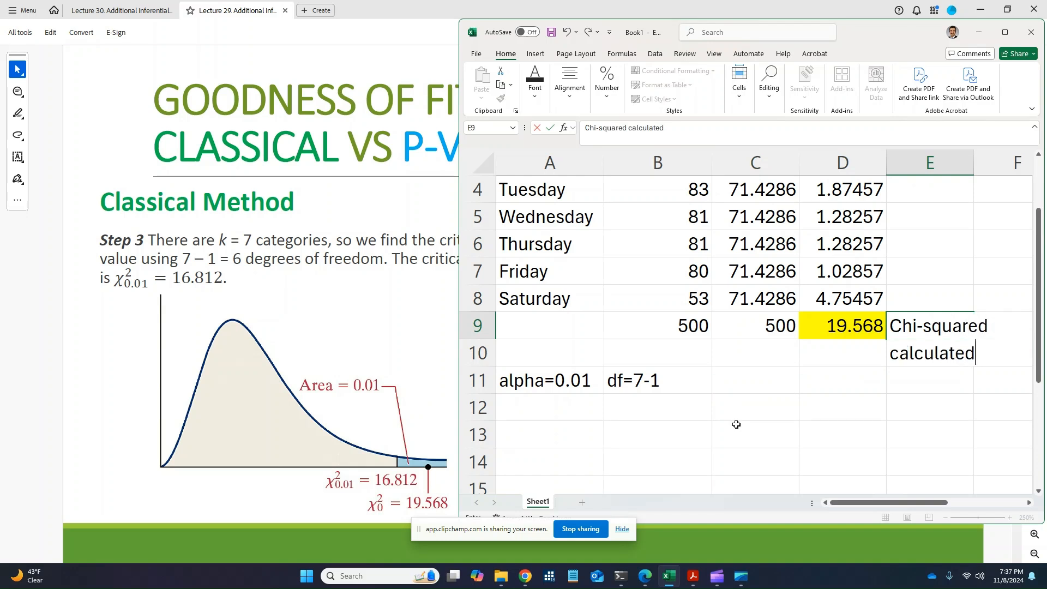
key("Return")
key("Down")
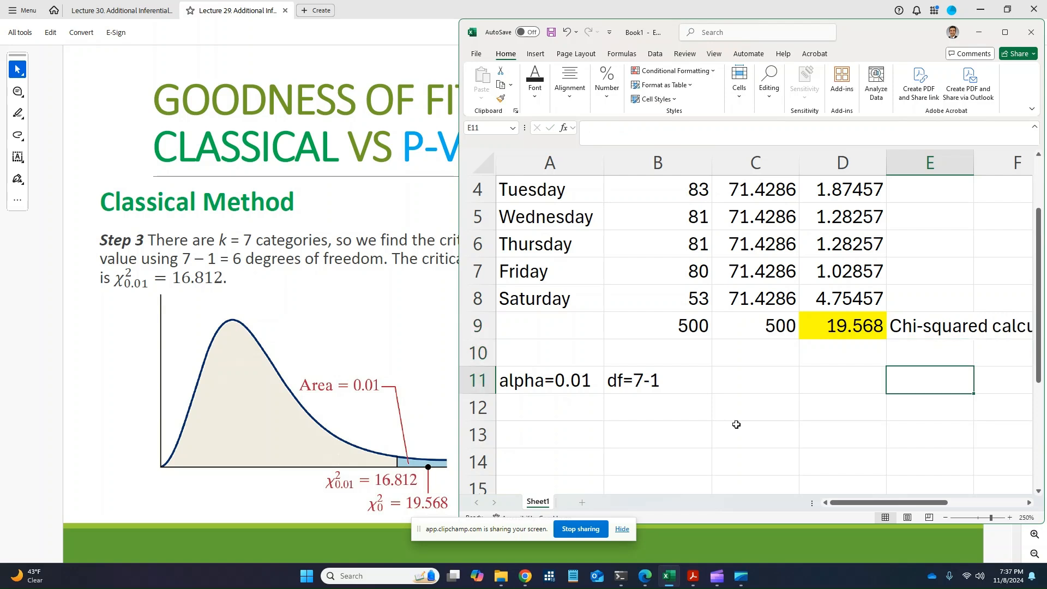